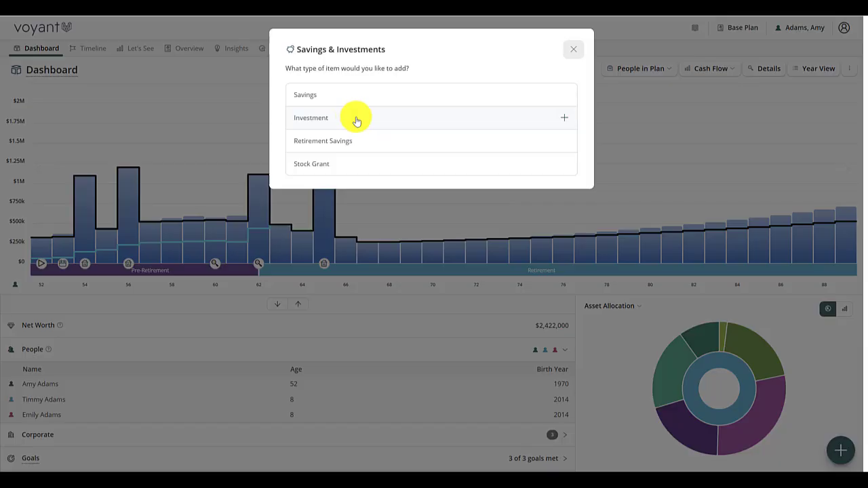
Step: Add an investment account of type RESP - Registered Education Savings Plan
click(353, 119)
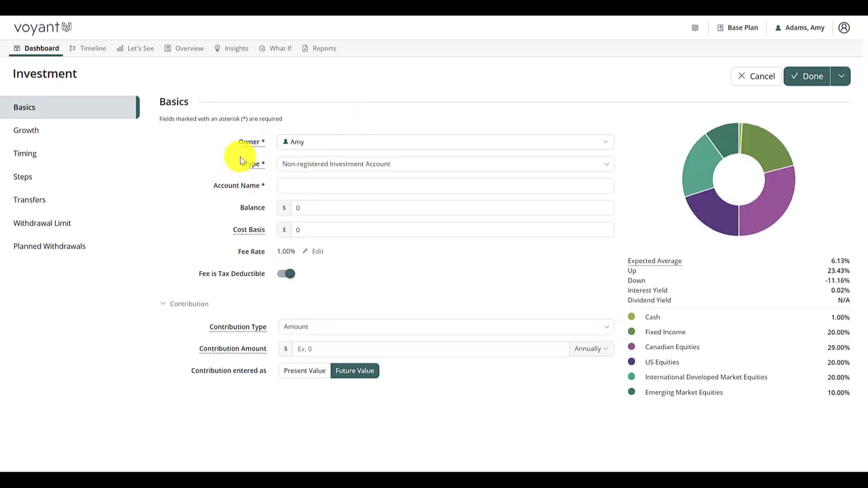
click(346, 165)
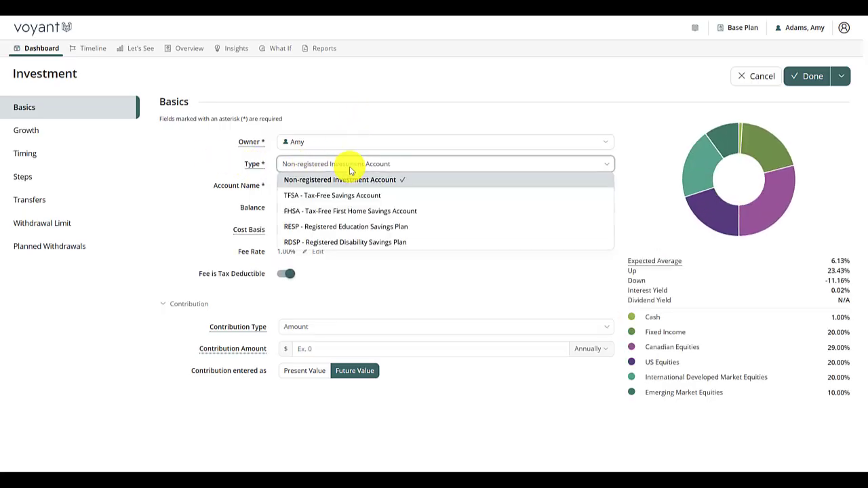
click(328, 228)
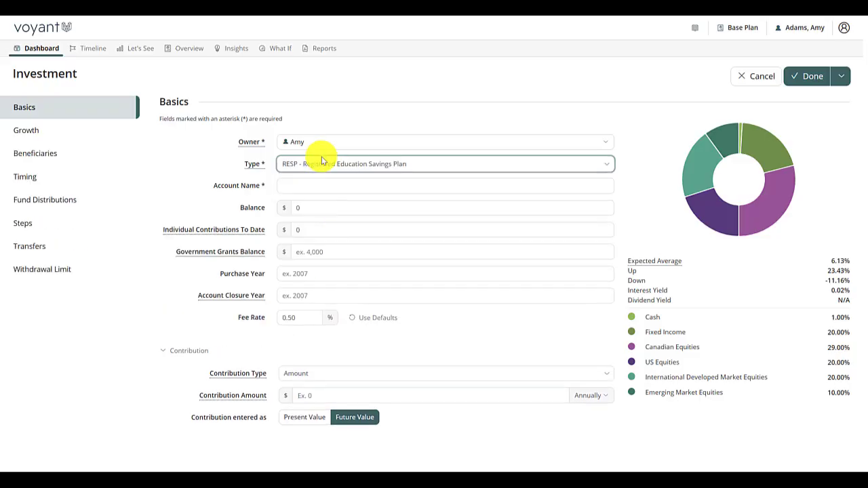
Step: Name the account Family RESP and set its balance to $74,400
click(339, 187)
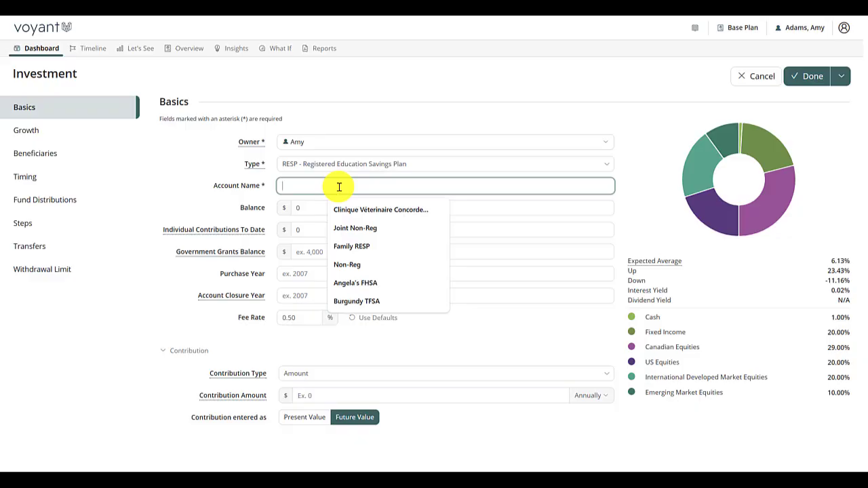
text(Family RESP)
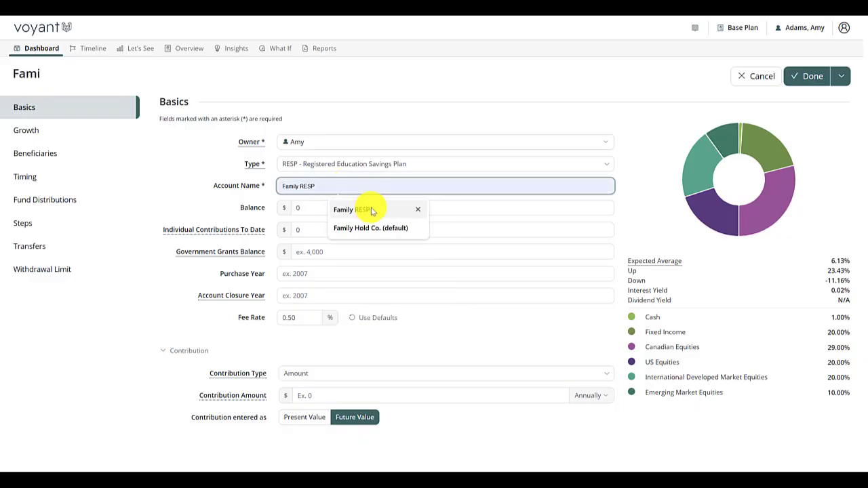
click(371, 210)
key(Tab)
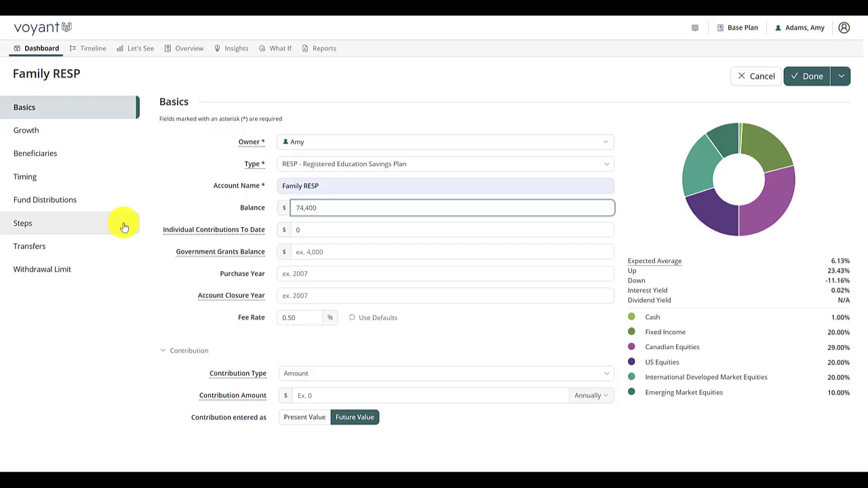
Step: Enter individual contributions to date of $60,000, a government grants balance of $14,400 and purchase year 2015 for the RESP
click(374, 231)
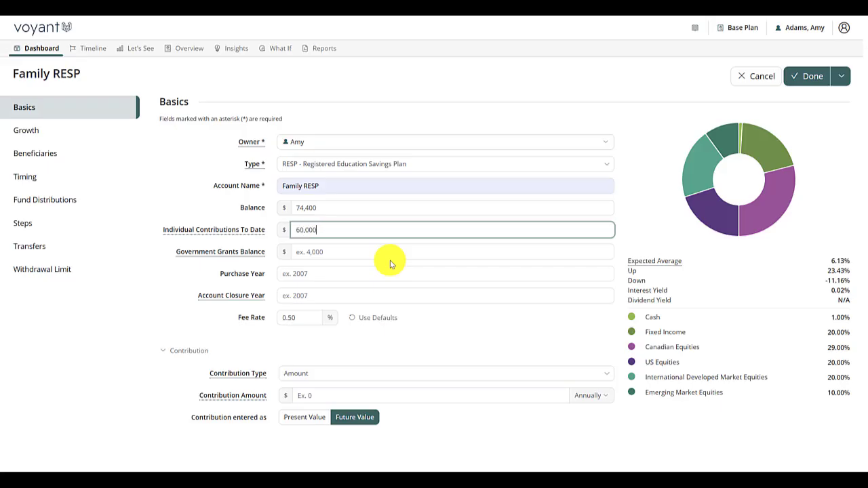
click(390, 260)
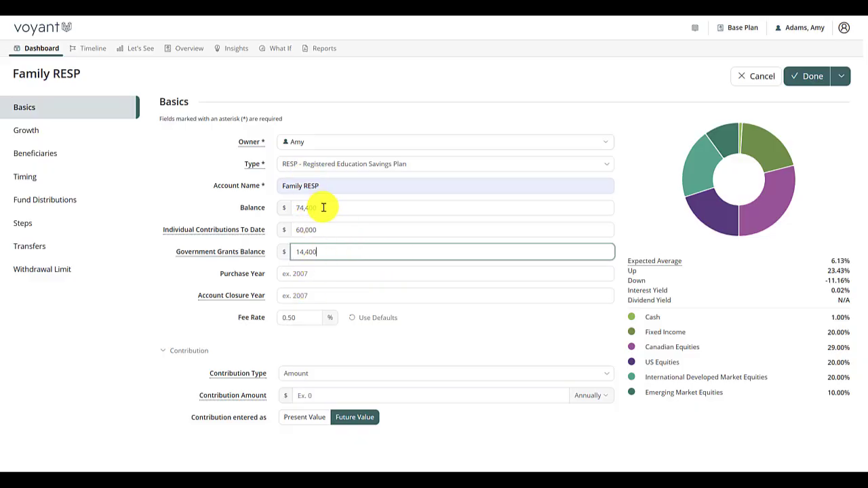
click(328, 275)
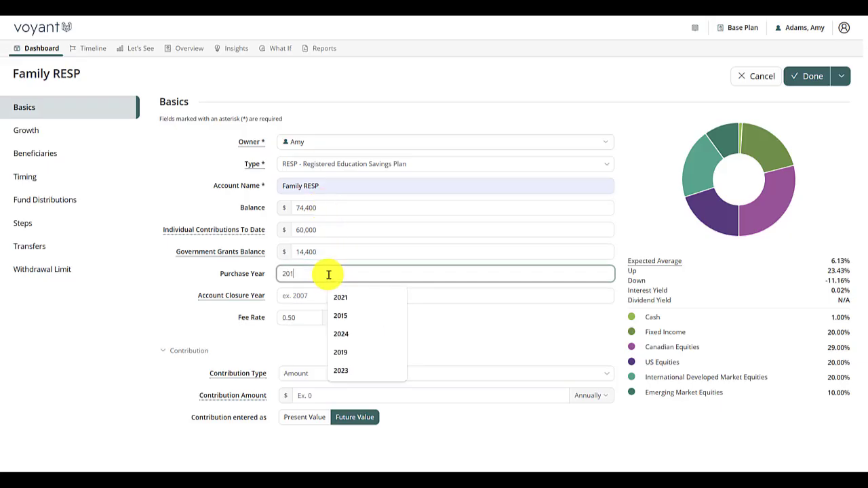
click(191, 280)
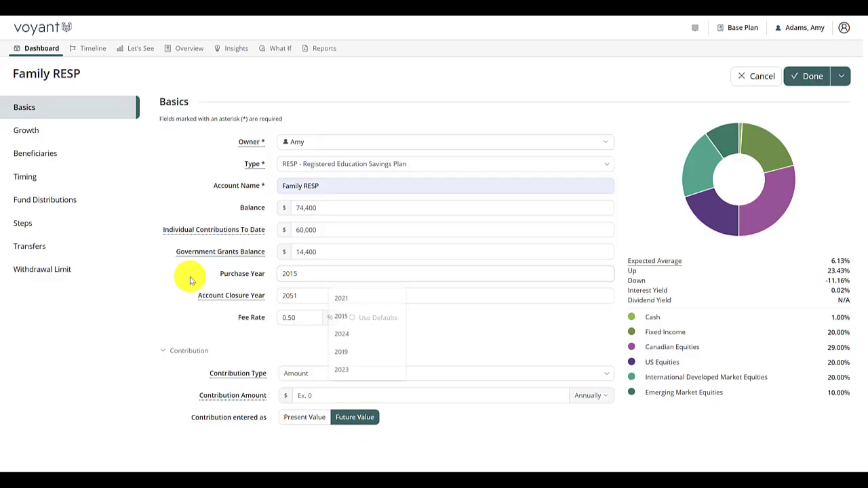
double_click(314, 273)
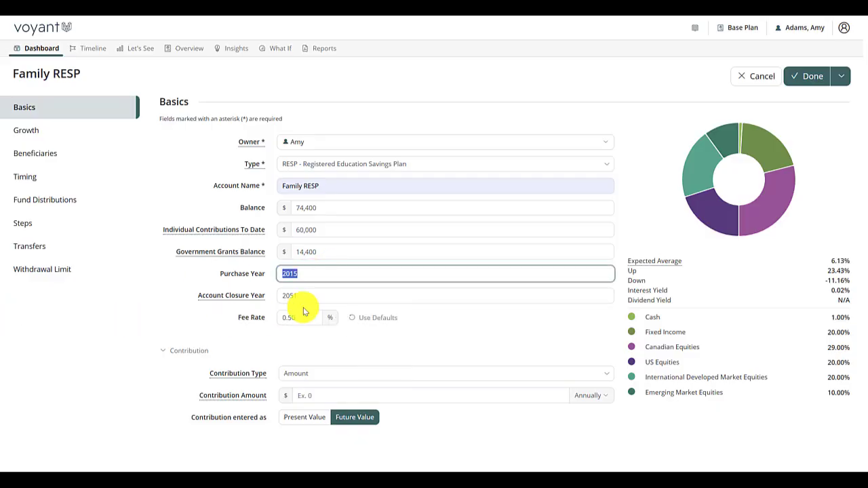
Step: Consult the explanation of the Account Closure Year and set the closure year to 2040
double_click(370, 296)
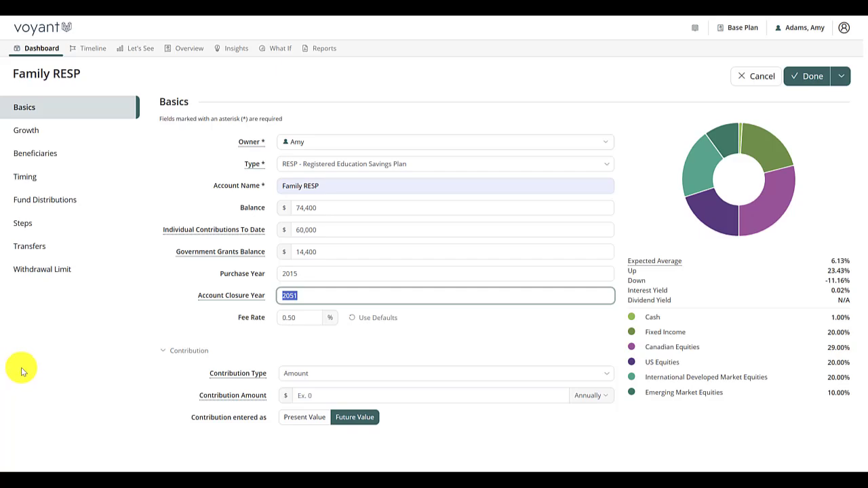
click(221, 296)
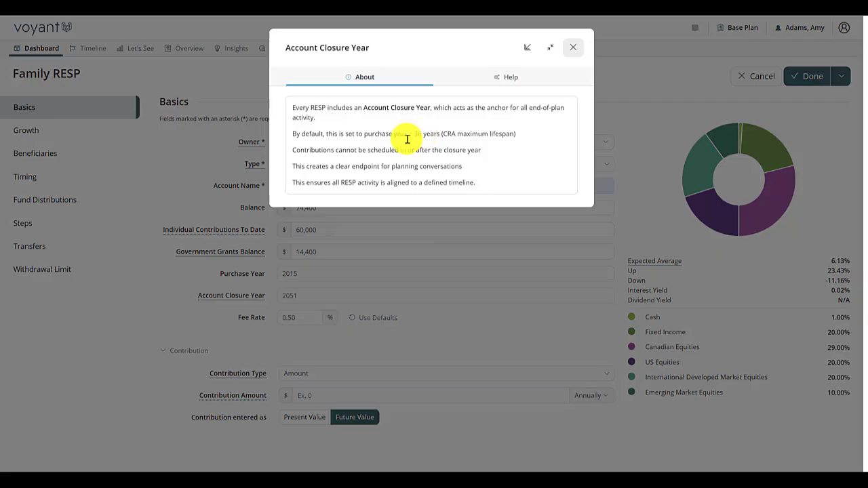
click(574, 47)
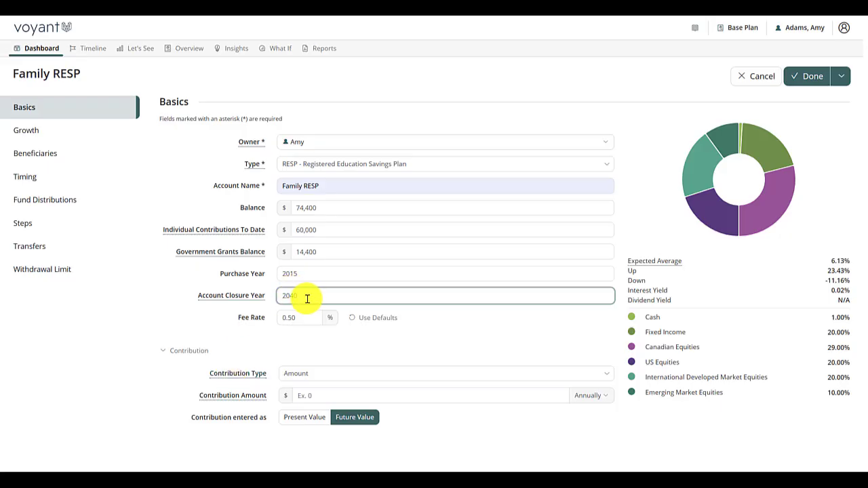
Step: Set the RESP's annual contribution amount to $12,000
click(303, 319)
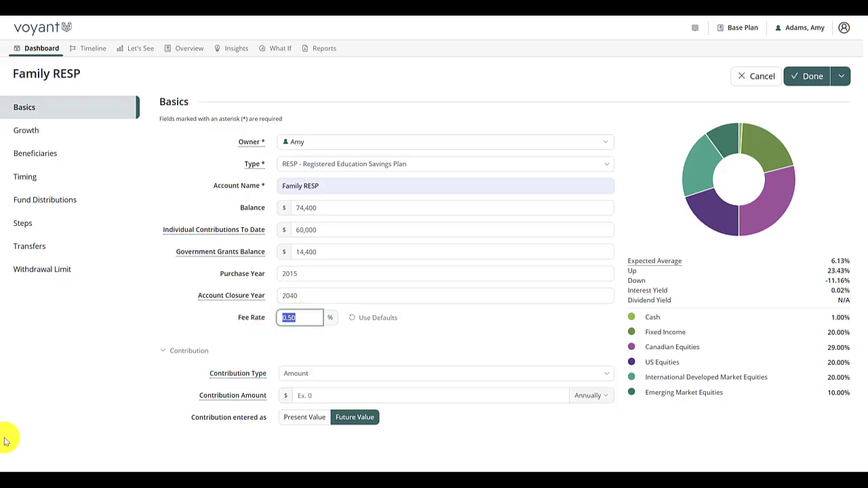
click(312, 395)
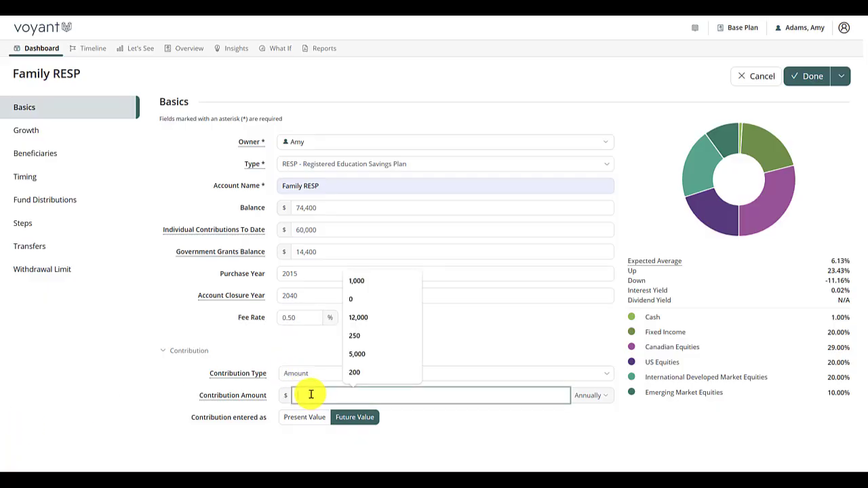
click(363, 317)
Step: Enable both children as beneficiaries of the RESP and allocate 50% of the balance to each
click(32, 154)
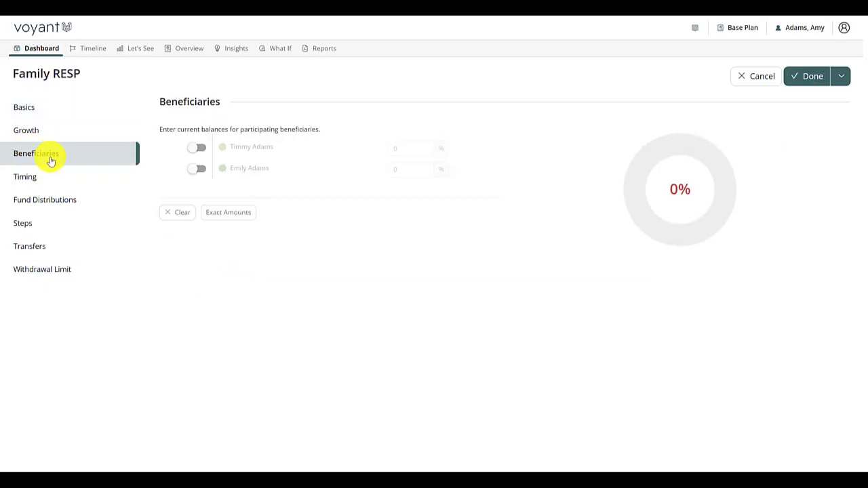
click(196, 147)
click(196, 169)
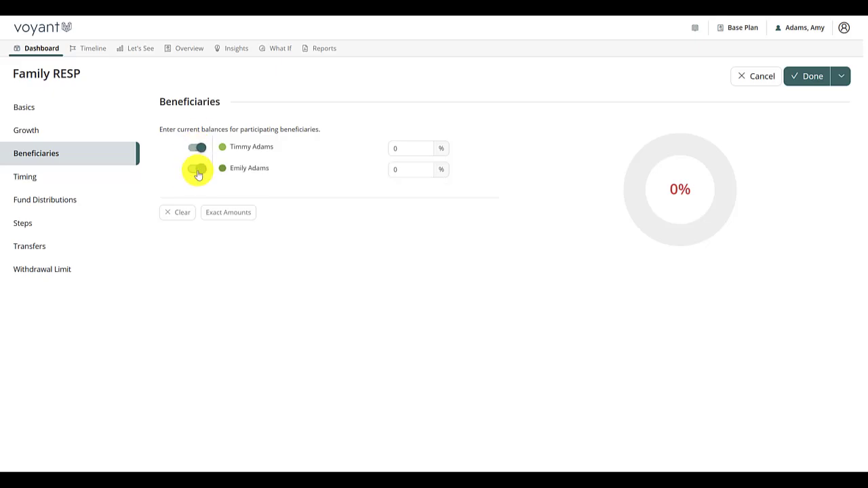
click(403, 148)
text(5)
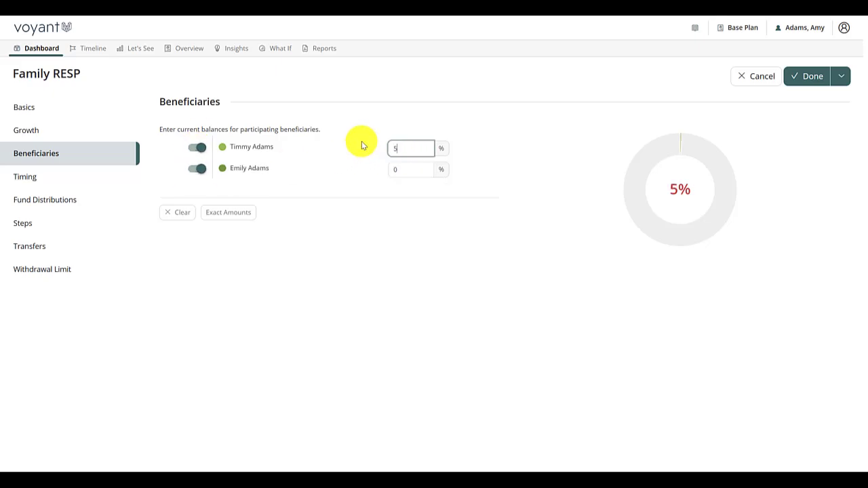
text(0)
key(Tab)
text(50)
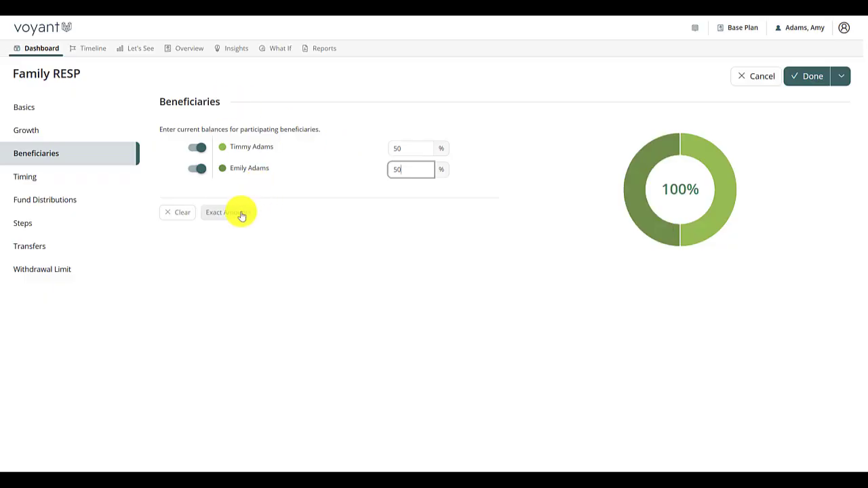
Step: Schedule the RESP contributions to start at Plan Start and end at the Buy a boat event
click(27, 180)
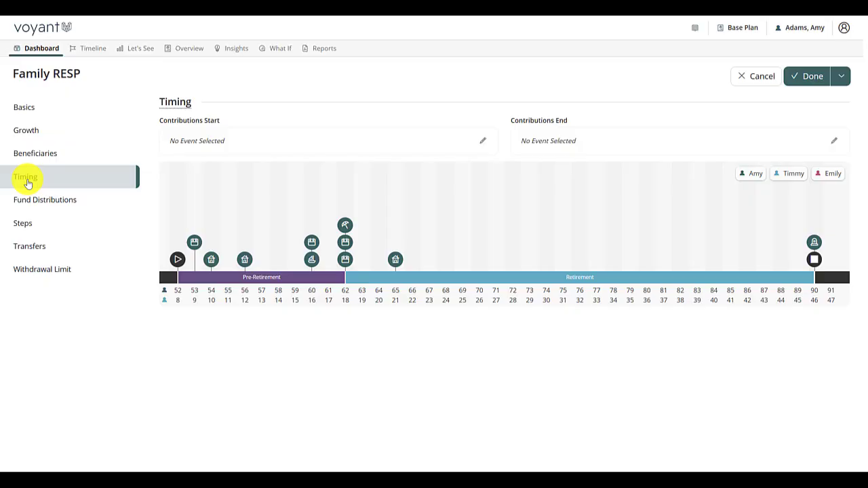
click(177, 260)
click(592, 139)
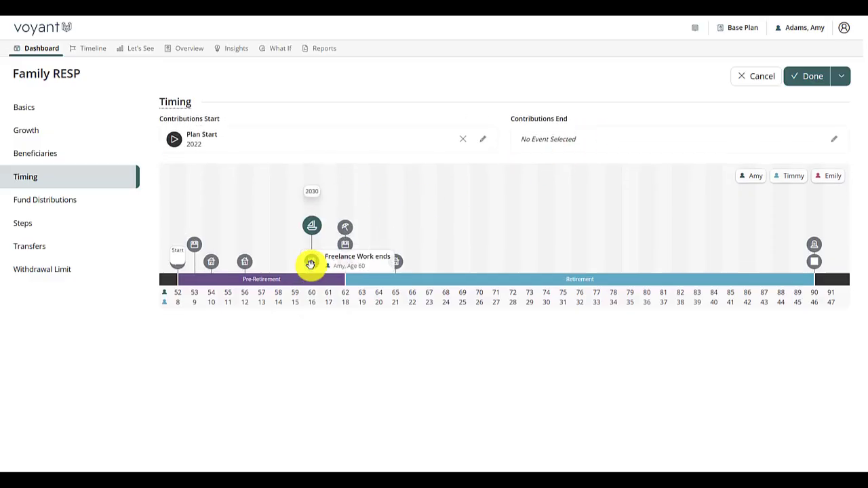
click(310, 263)
click(610, 155)
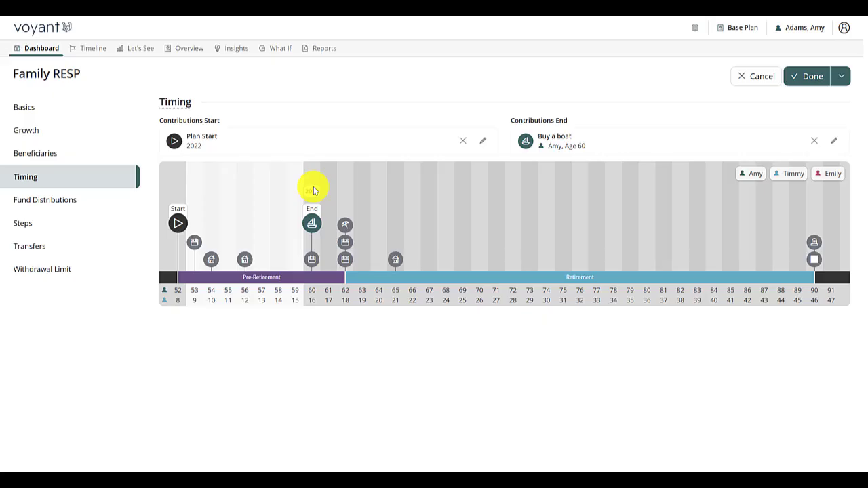
Step: Enable the AIP rollover into a registered account with the existing RRSP as destination, and save the Family RESP
click(40, 201)
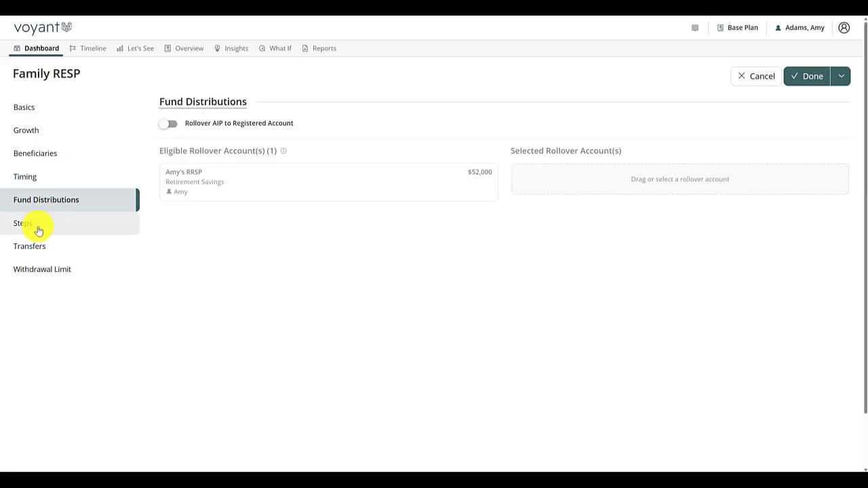
click(169, 124)
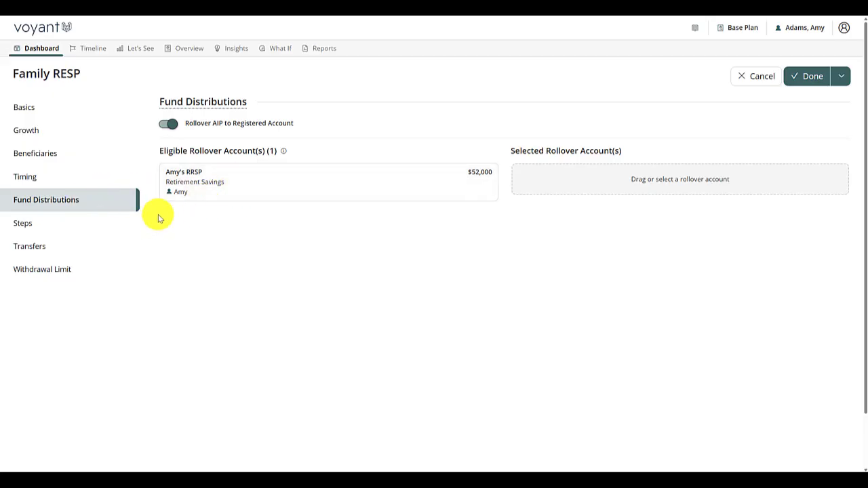
click(224, 194)
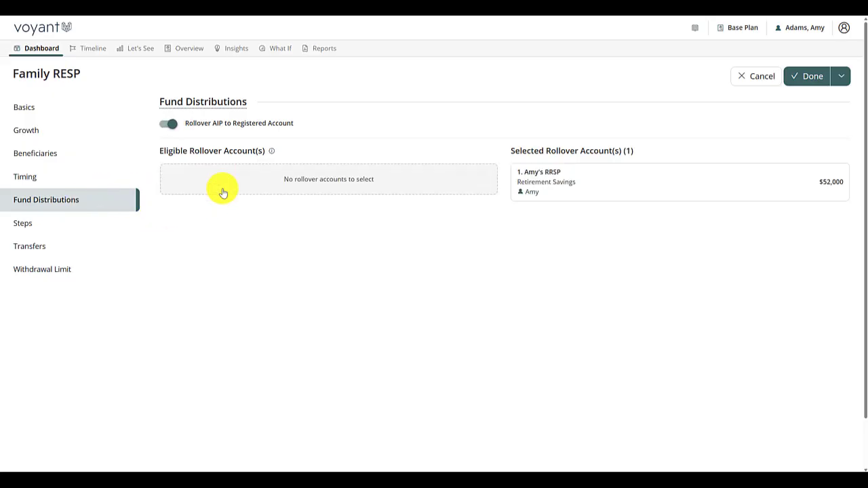
click(812, 78)
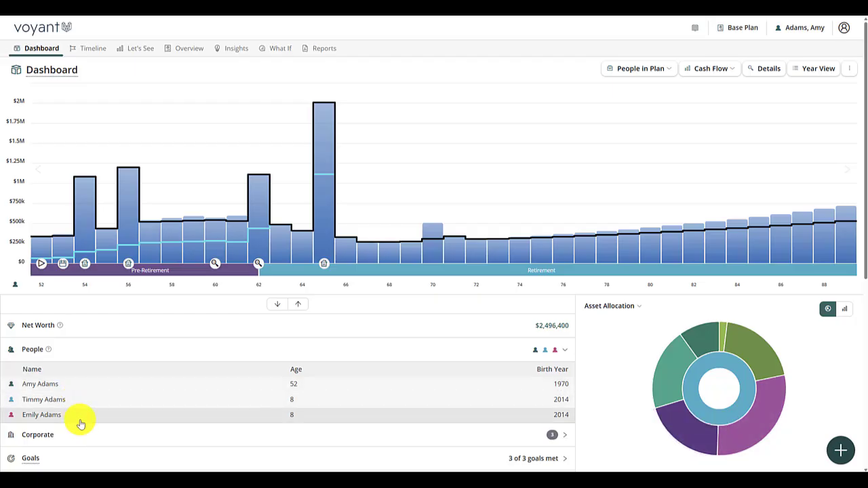
Step: Add an education goal to the plan and assign the first-listed child as its owner
click(847, 455)
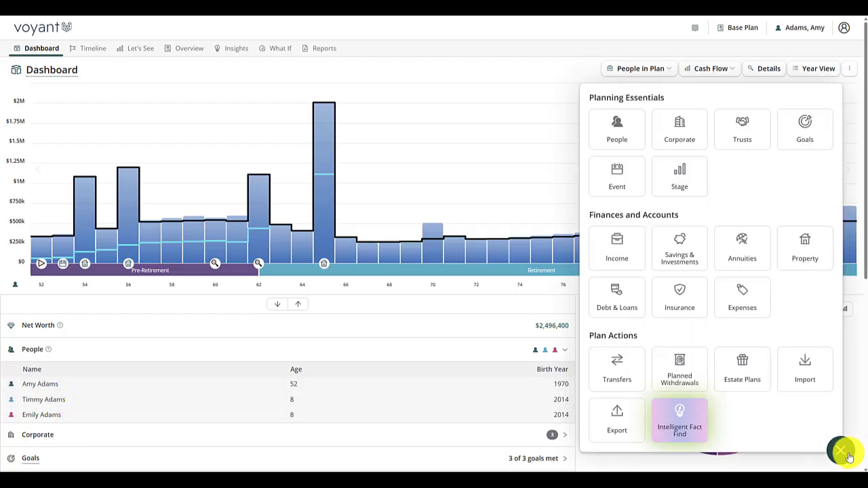
click(803, 129)
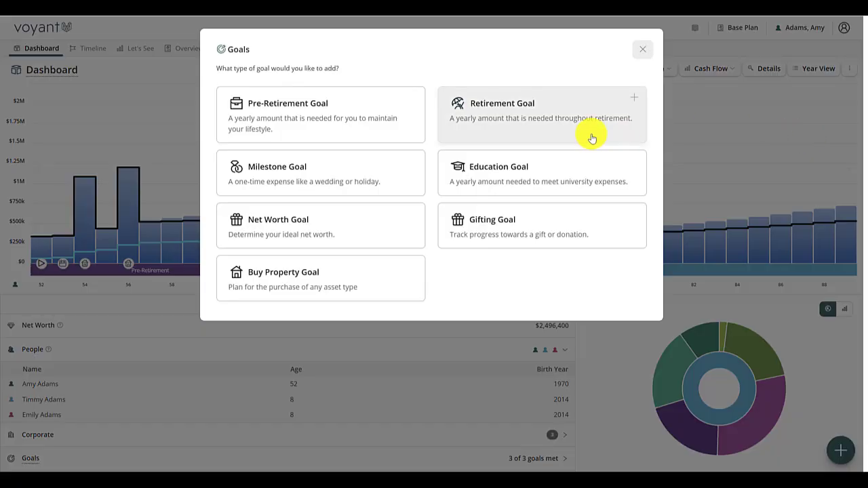
click(555, 194)
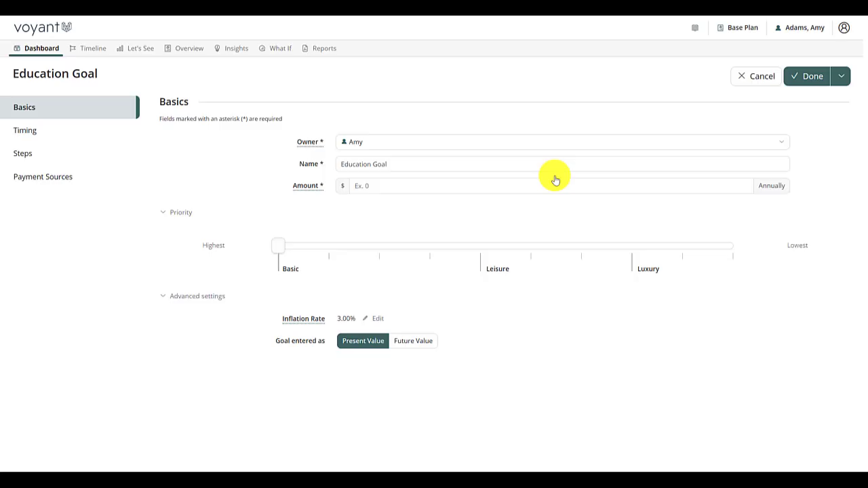
click(420, 167)
click(387, 143)
click(382, 173)
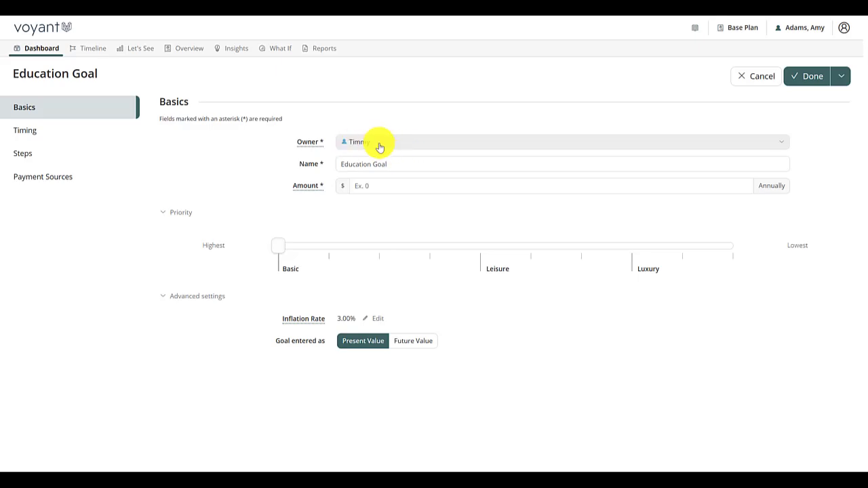
Step: Append the child's first name to the Education Goal name and set the annual amount to $12,000
click(428, 165)
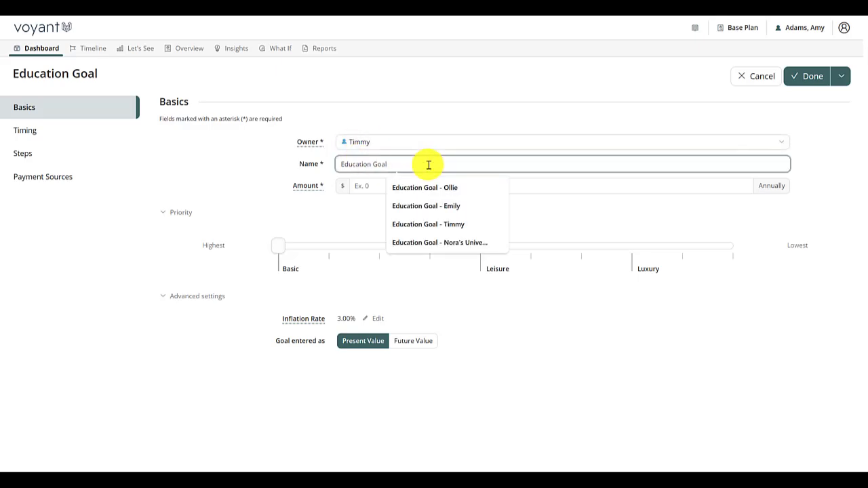
text(Timm)
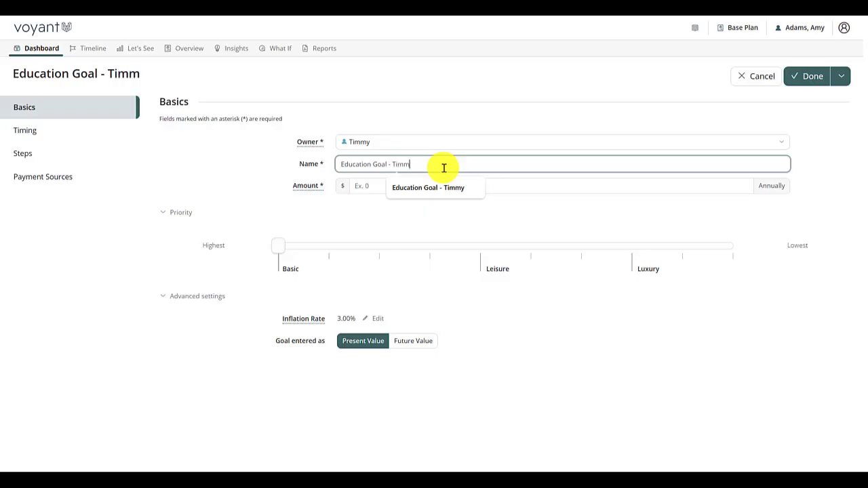
text(y)
key(Tab)
key(Tab)
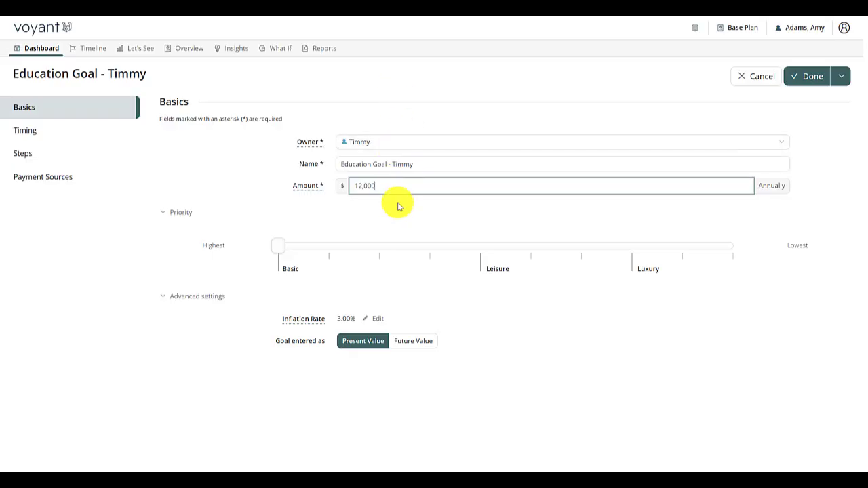
Step: Create the suggested University Start and University End events for the first child's education goal and make Family RESP its preferred payment source
click(28, 137)
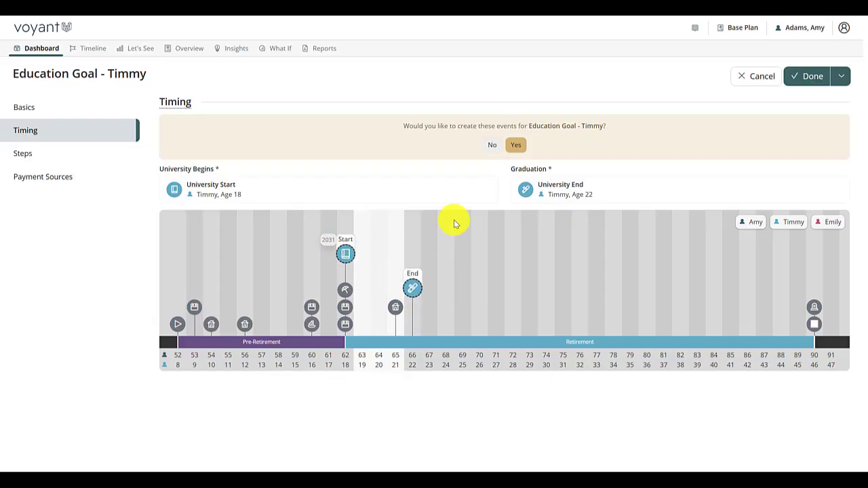
click(518, 145)
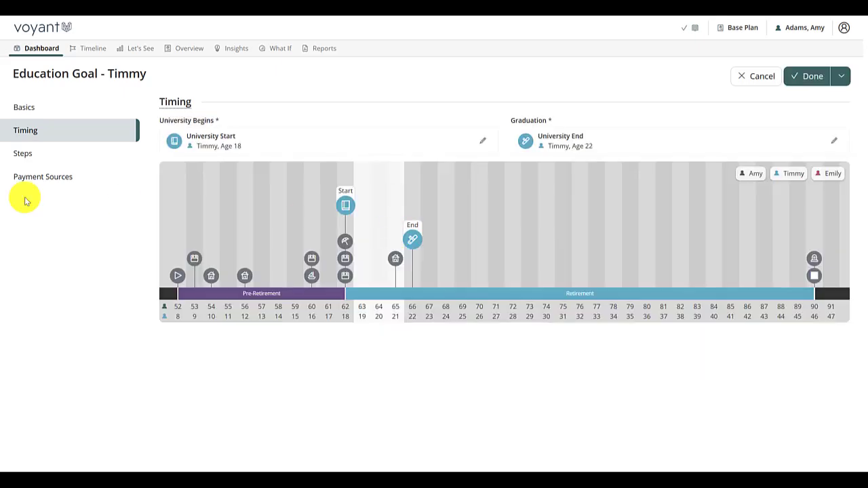
click(39, 182)
scroll(320, 348, down, 3)
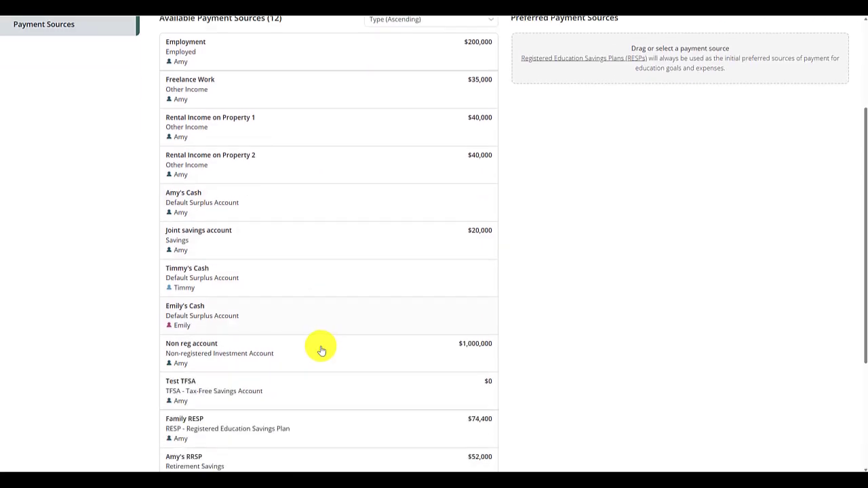
scroll(320, 342, down, 3)
click(267, 285)
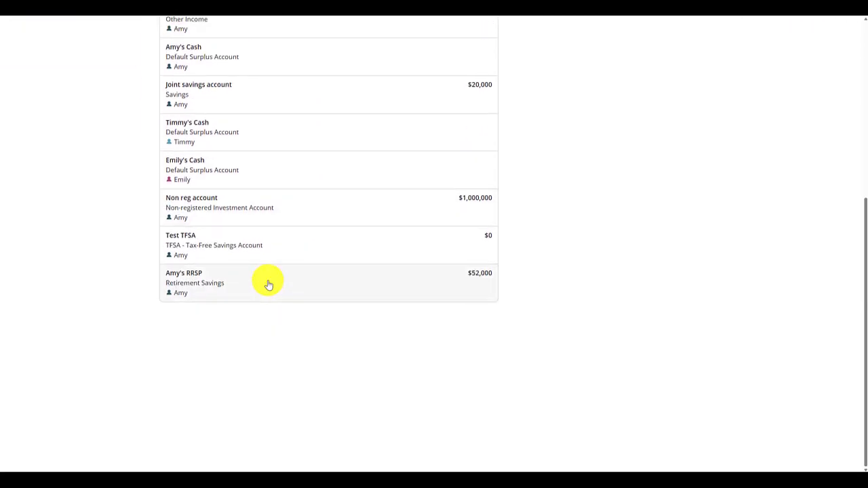
scroll(668, 312, up, 5)
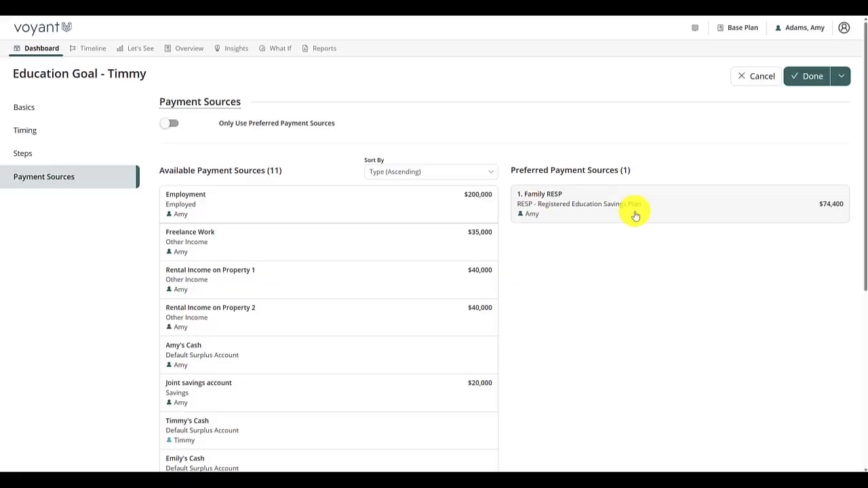
Step: Save the education goal, add another one straight away and assign the second-listed child as its owner
click(841, 76)
click(818, 99)
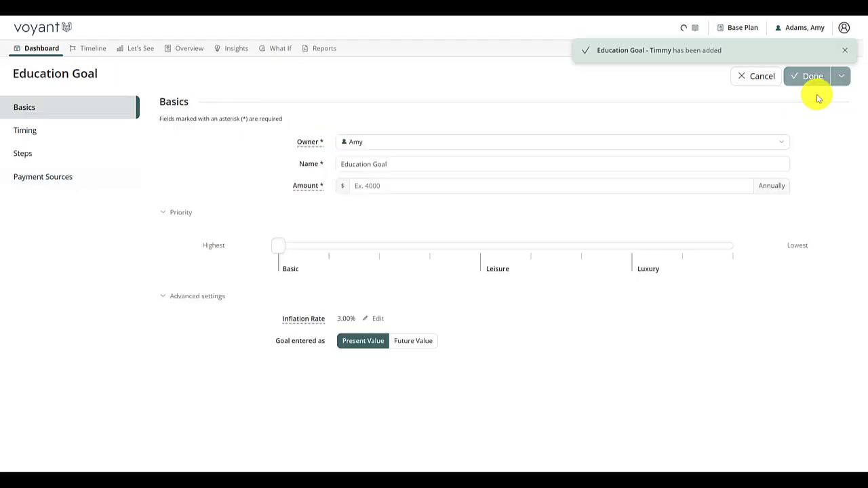
click(412, 142)
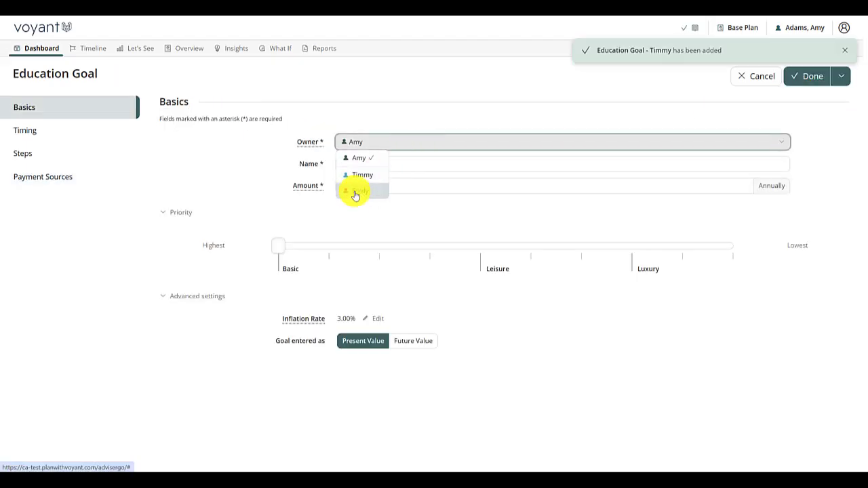
click(356, 192)
Step: Append the second child's first name to the new Education Goal name and set the annual amount to $12,000
click(473, 167)
text(Emily)
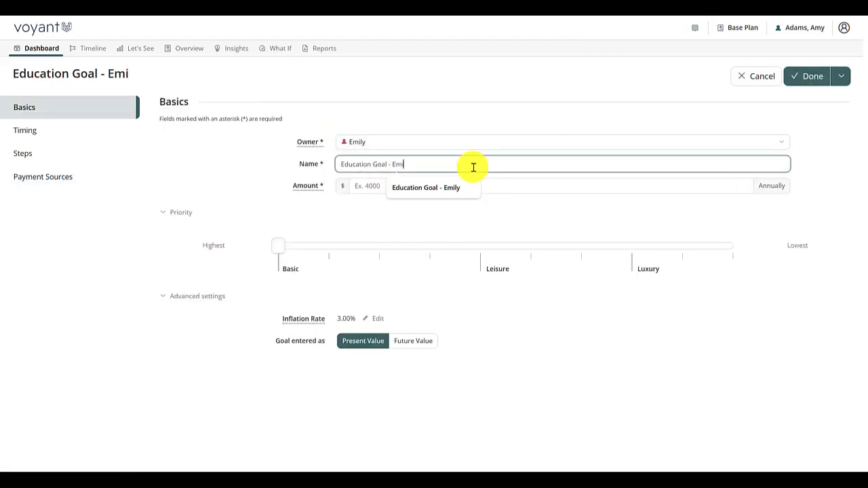
click(451, 186)
text(12)
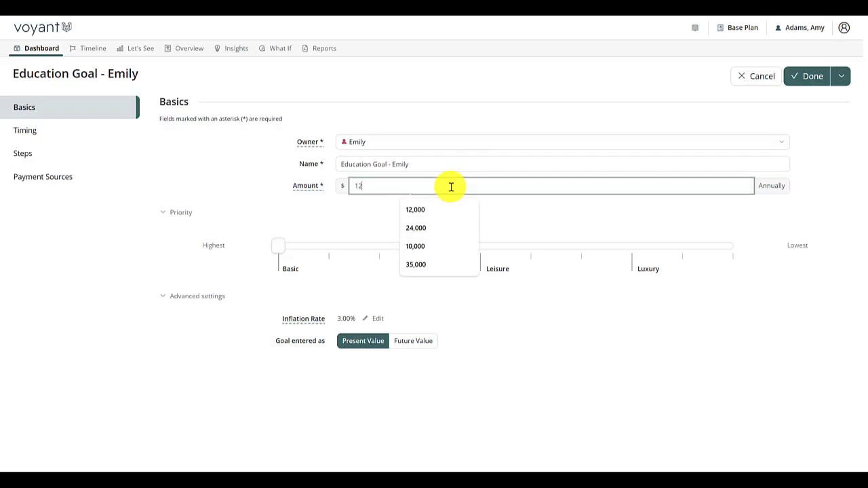
text(000)
Step: Create the second child's university start and end events, prefer Family RESP as the payment source, and save the goal
click(49, 130)
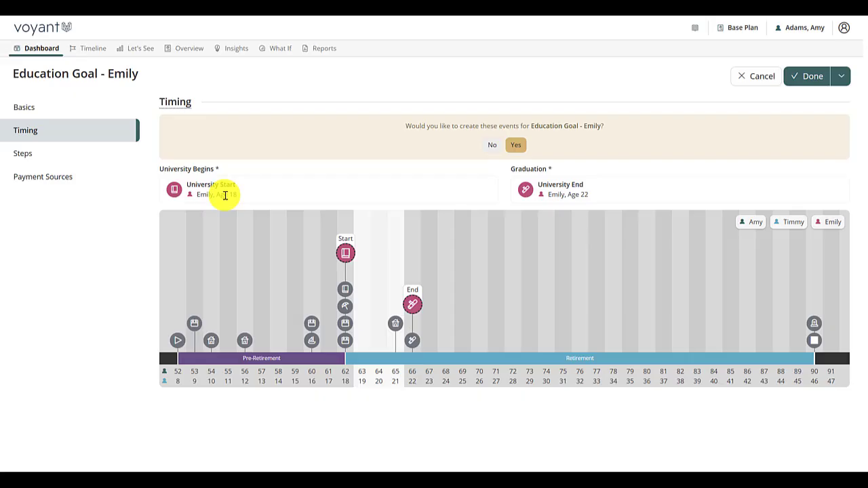
click(515, 147)
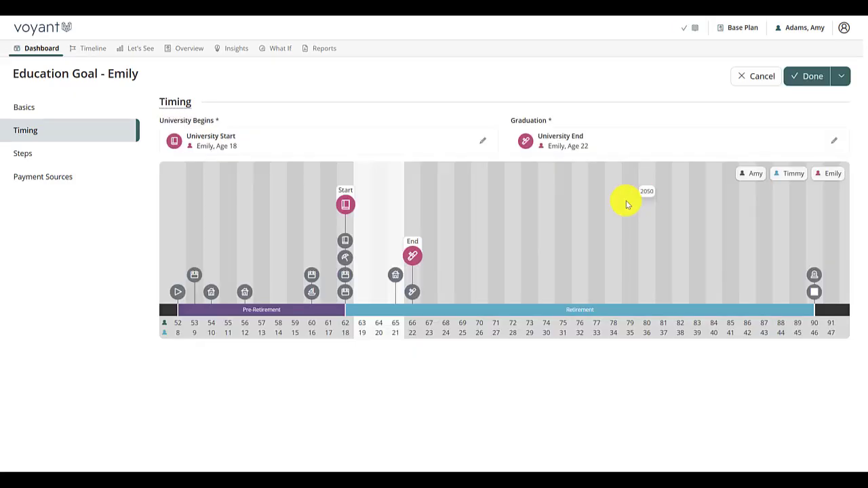
click(98, 178)
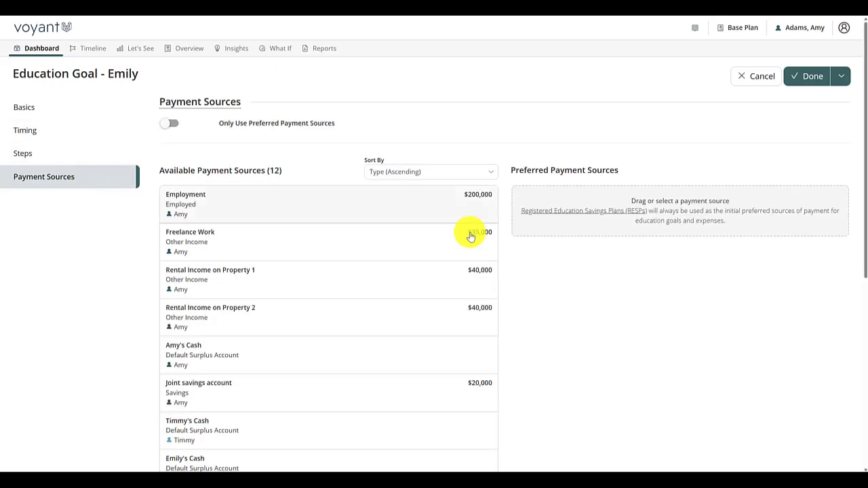
scroll(351, 237, down, 5)
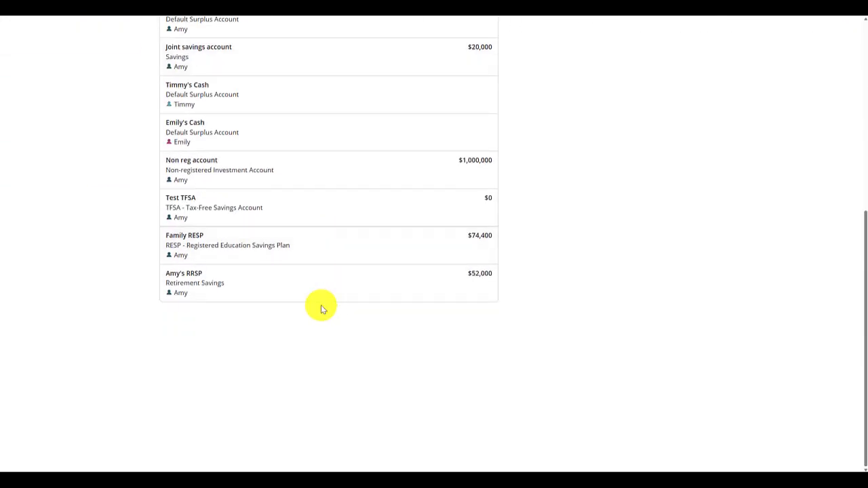
click(213, 248)
scroll(805, 242, up, 5)
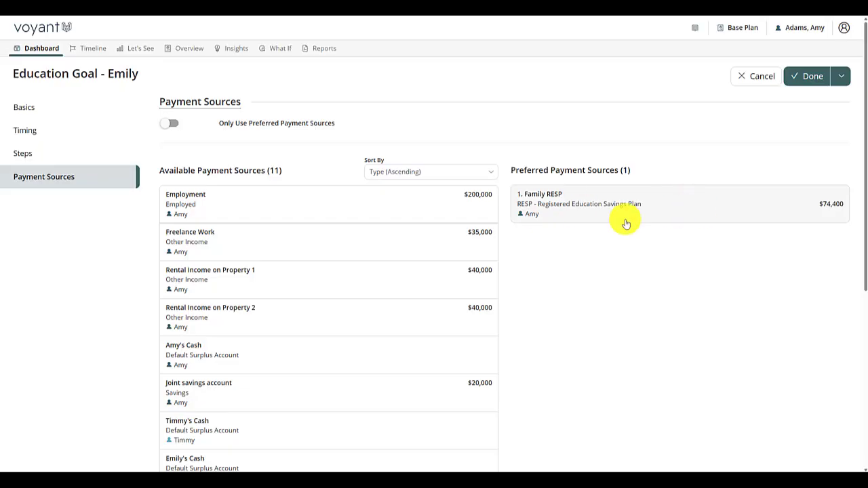
click(817, 77)
Step: Expand the Goals section of the dashboard to check the progress of the education goals
scroll(220, 287, down, 5)
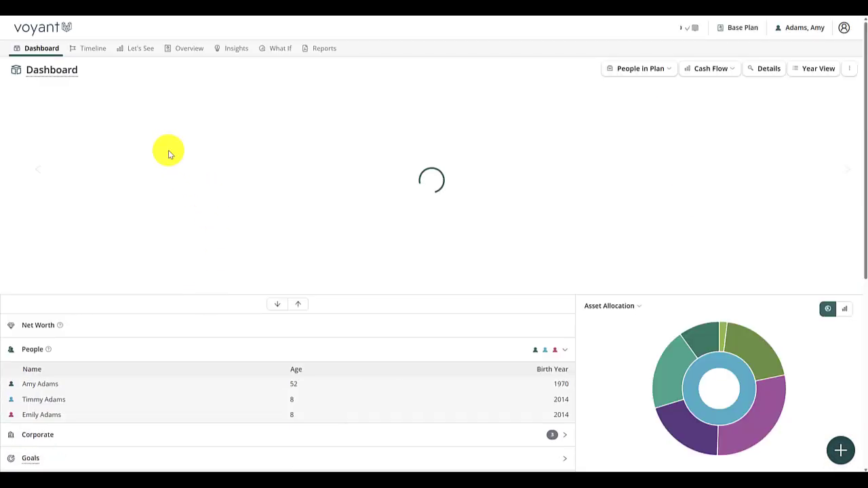
scroll(34, 290, down, 3)
click(181, 254)
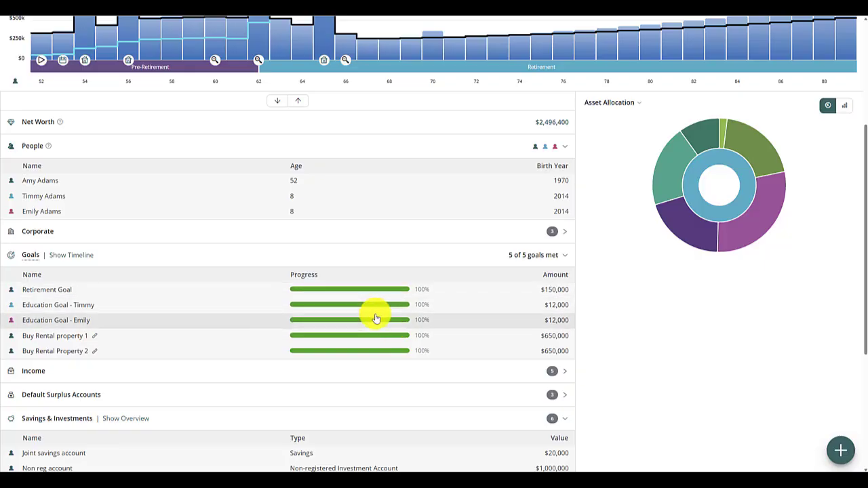
Step: Open the Year View and show the timeline events at ages 60 and 62
scroll(523, 310, up, 3)
click(819, 68)
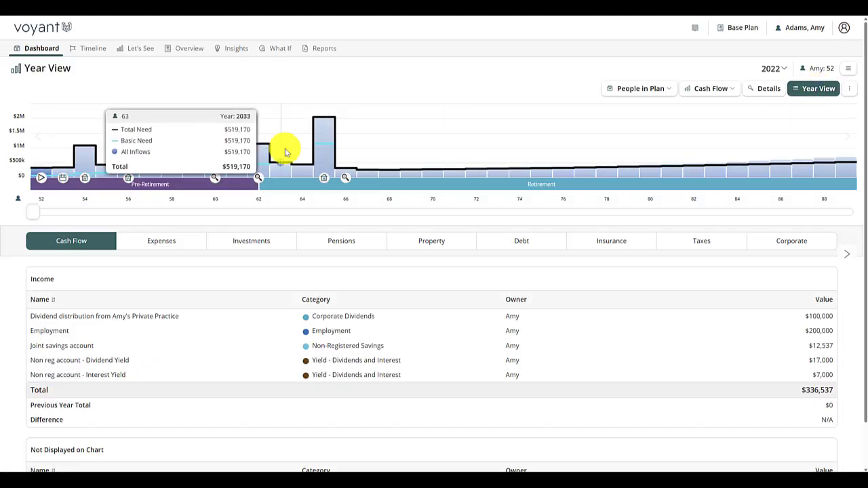
click(215, 178)
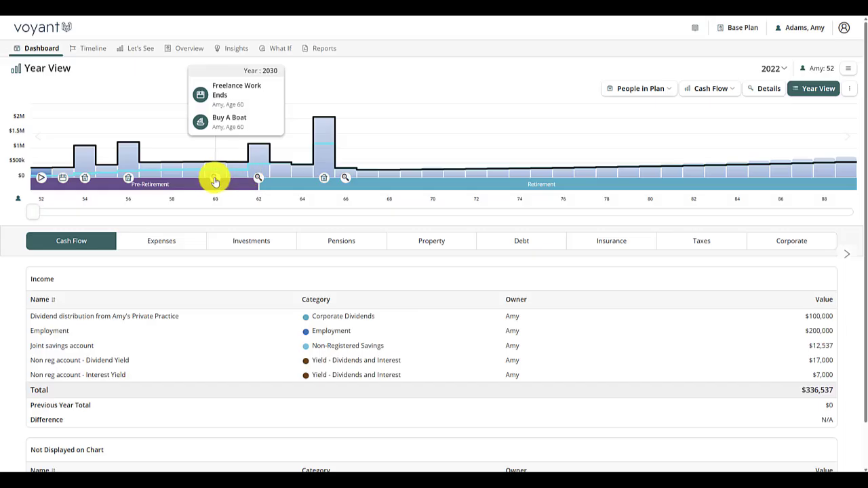
click(258, 178)
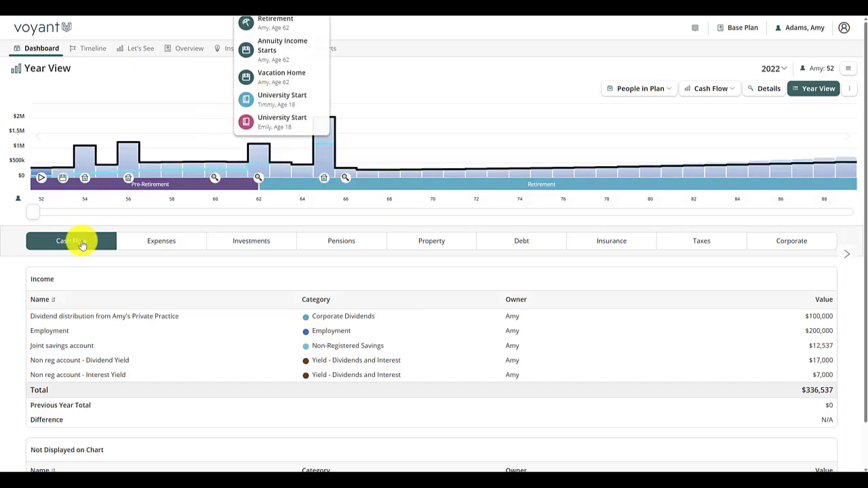
Step: Move to year 2032, review the RESP income in Cash Flow, and expand both education goal expenses to examine their payment sources
drag(35, 214, 250, 225)
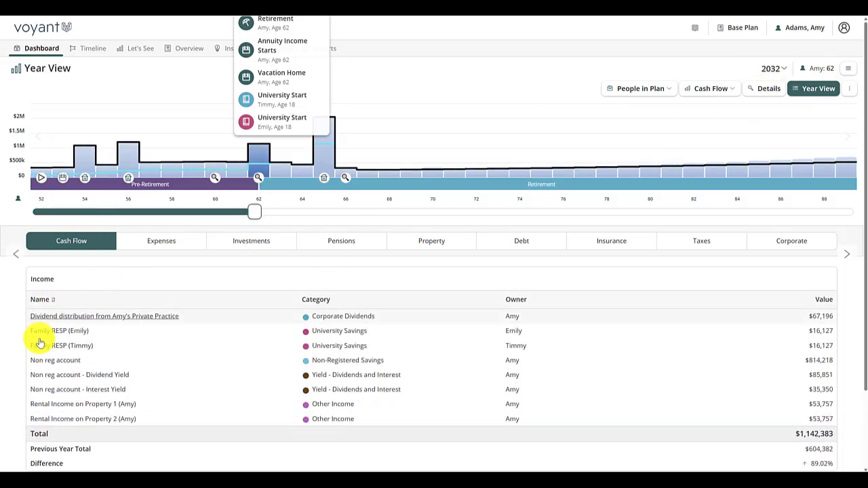
scroll(156, 315, down, 2)
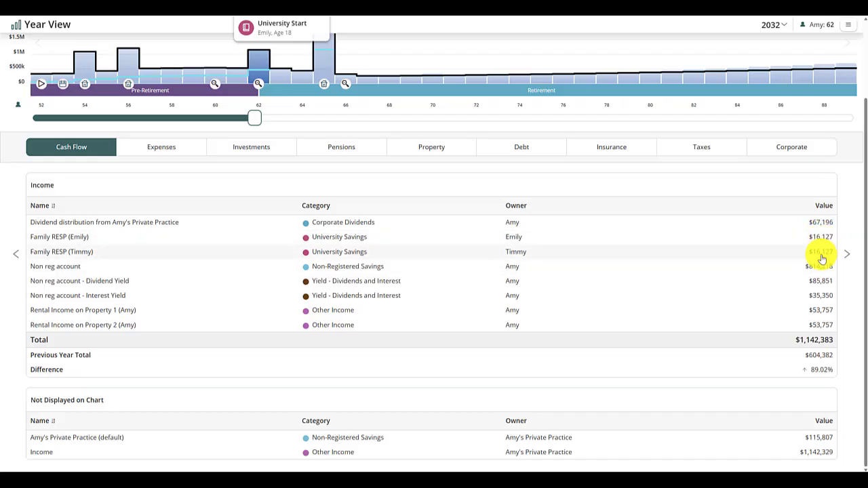
click(162, 154)
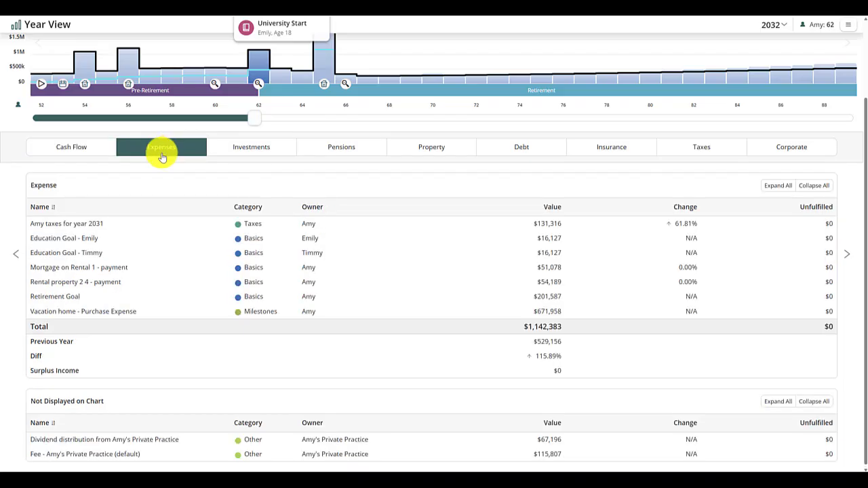
click(64, 238)
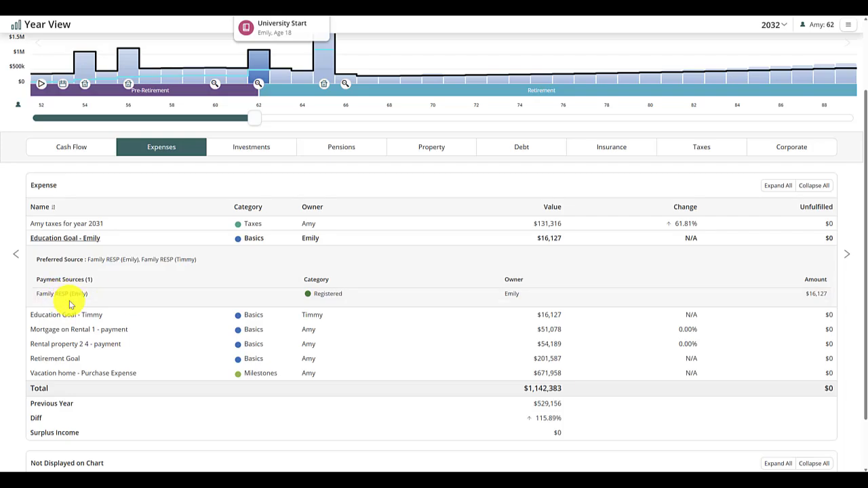
click(108, 315)
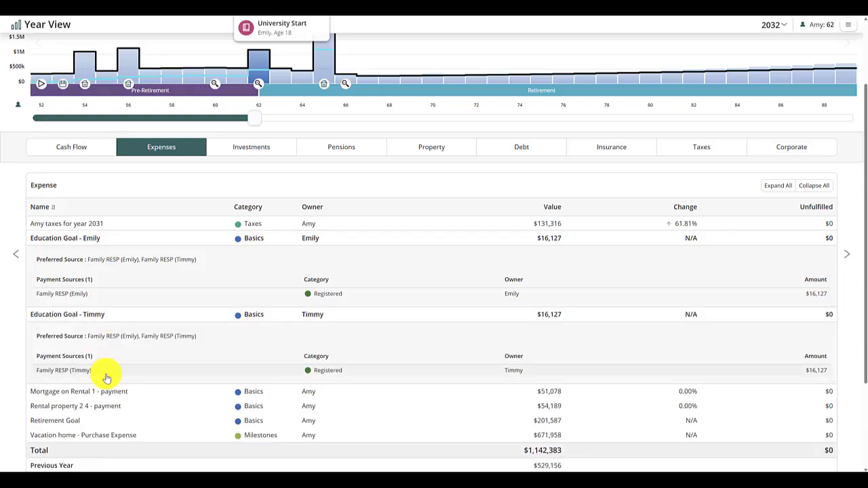
Step: Advance through 2035 to 2036 to compare the education expenses in the last university year and after graduation
drag(258, 120, 317, 127)
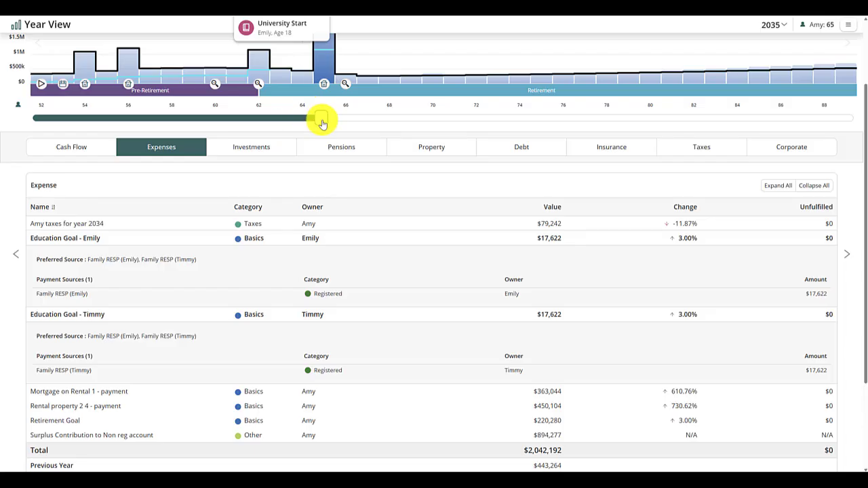
drag(322, 123, 342, 123)
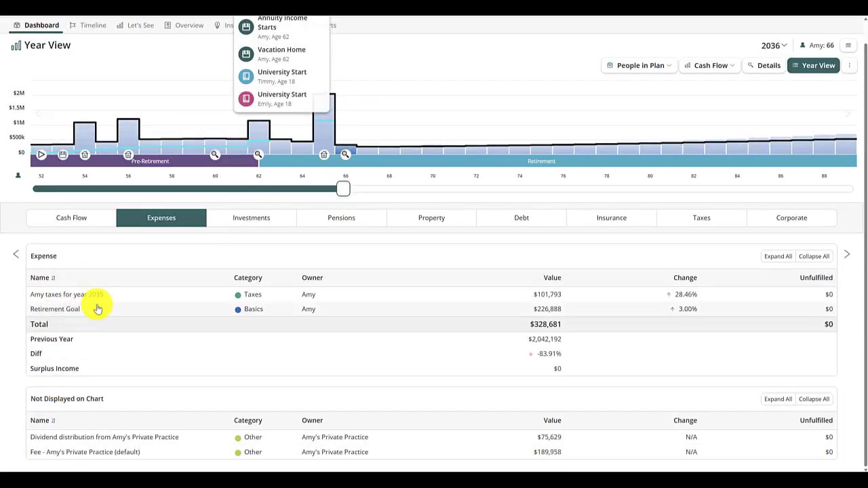
Step: Examine the RESP balances among the investments for 2036, 2037 and 2040, and check the 2040 RRSP contribution under Pensions
click(267, 219)
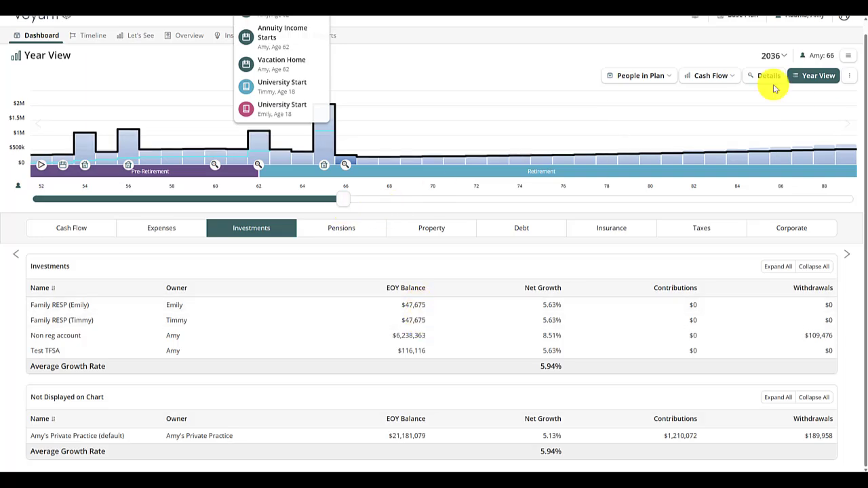
drag(344, 202, 354, 206)
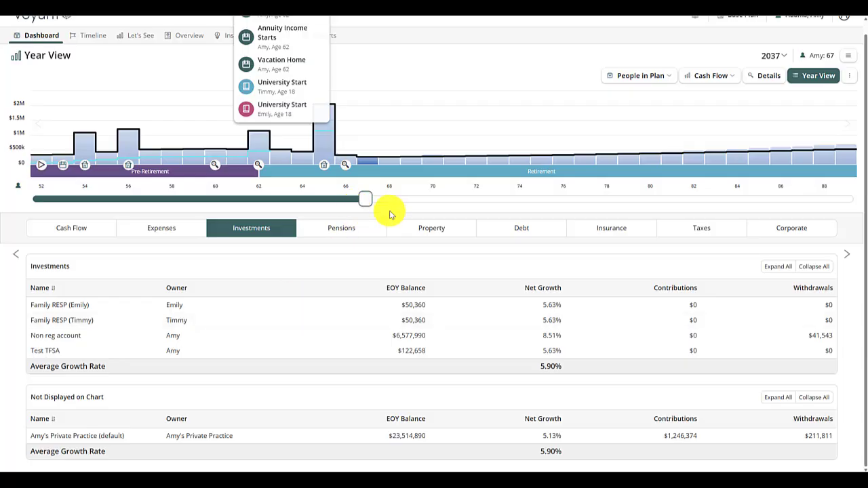
drag(365, 204, 432, 199)
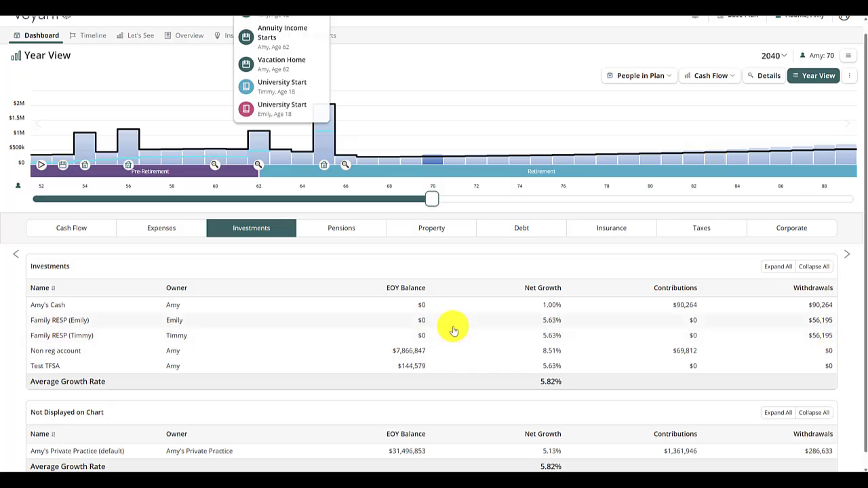
click(331, 228)
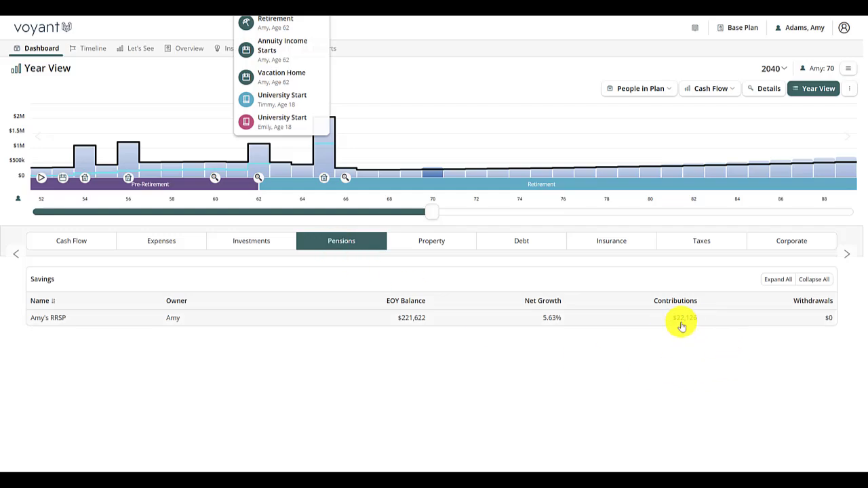
Step: Expand the second child's Family RESP in the 2040 investments to examine its account closure details, and recheck the RRSP under Pensions
click(258, 246)
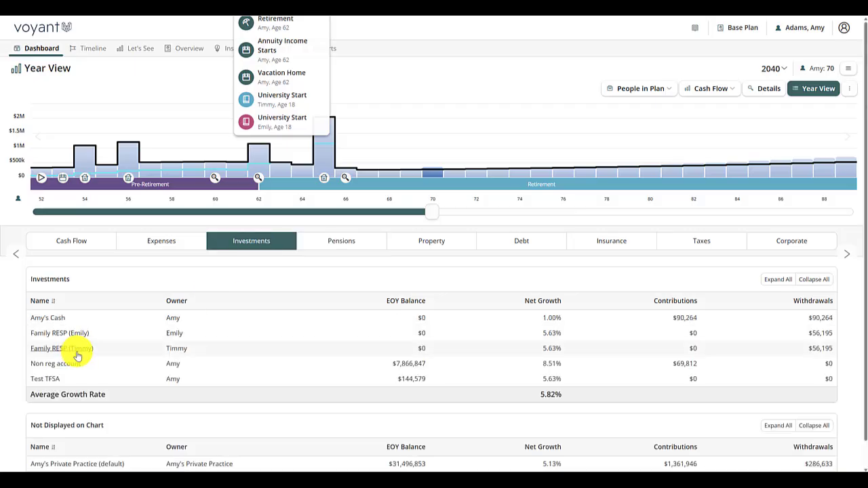
click(207, 334)
scroll(199, 341, down, 1)
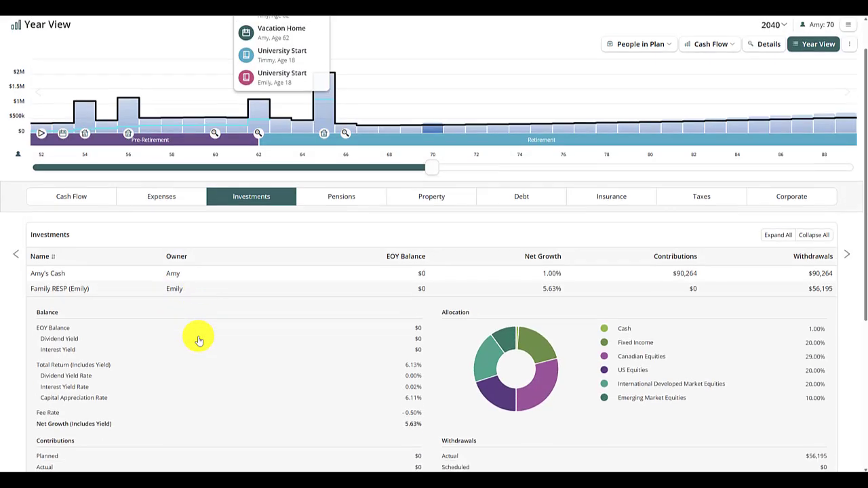
scroll(199, 341, down, 4)
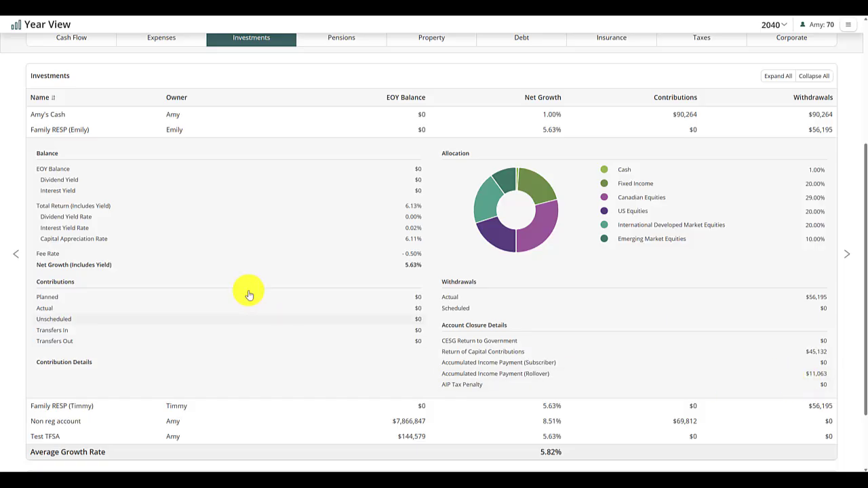
click(332, 36)
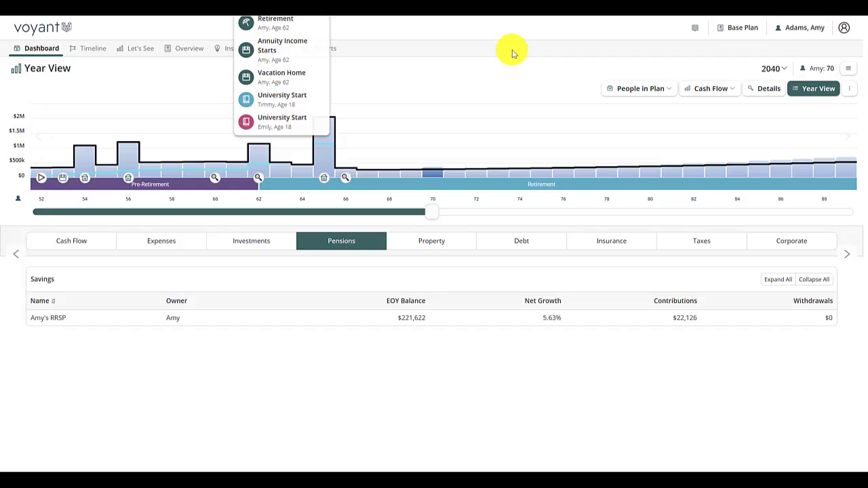
Step: Open a support request for sharing access to this client and start its accompanying message
click(814, 34)
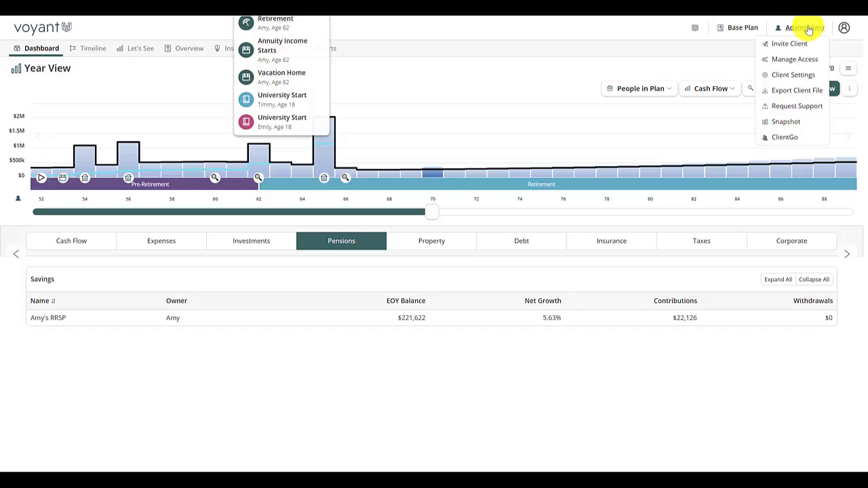
click(795, 108)
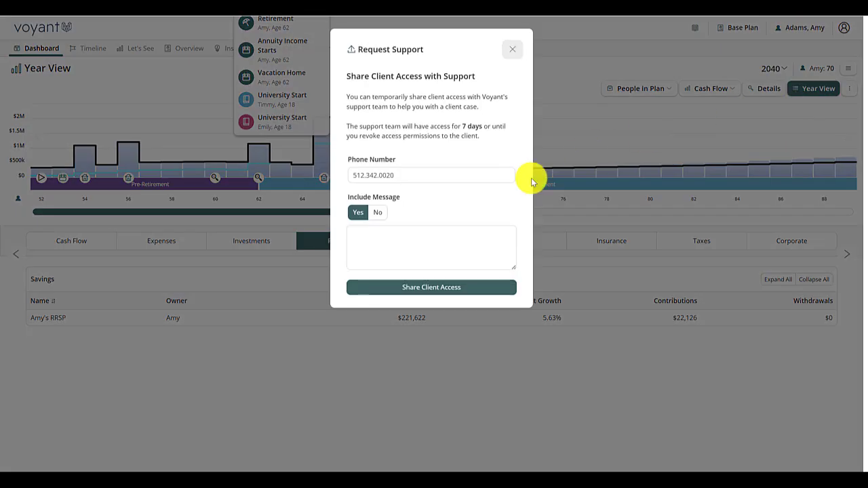
click(360, 242)
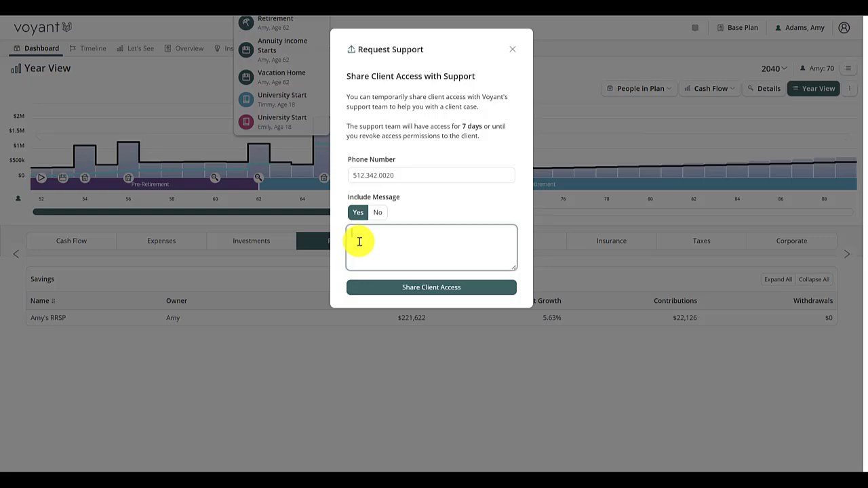